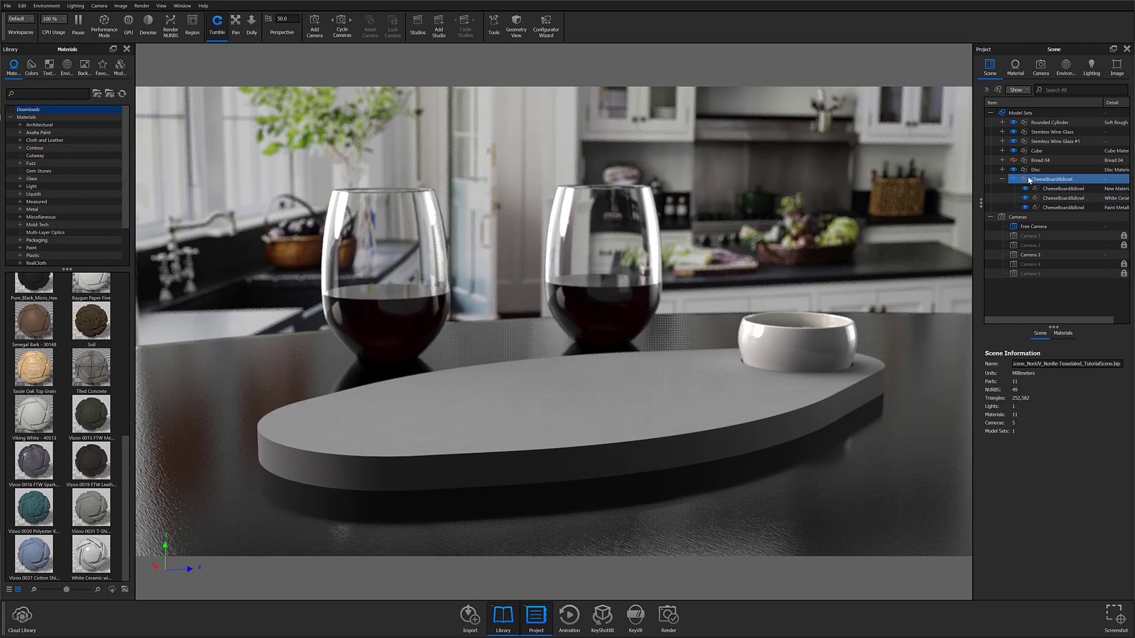
{"action": "right_click", "coordinate": [651, 390]}
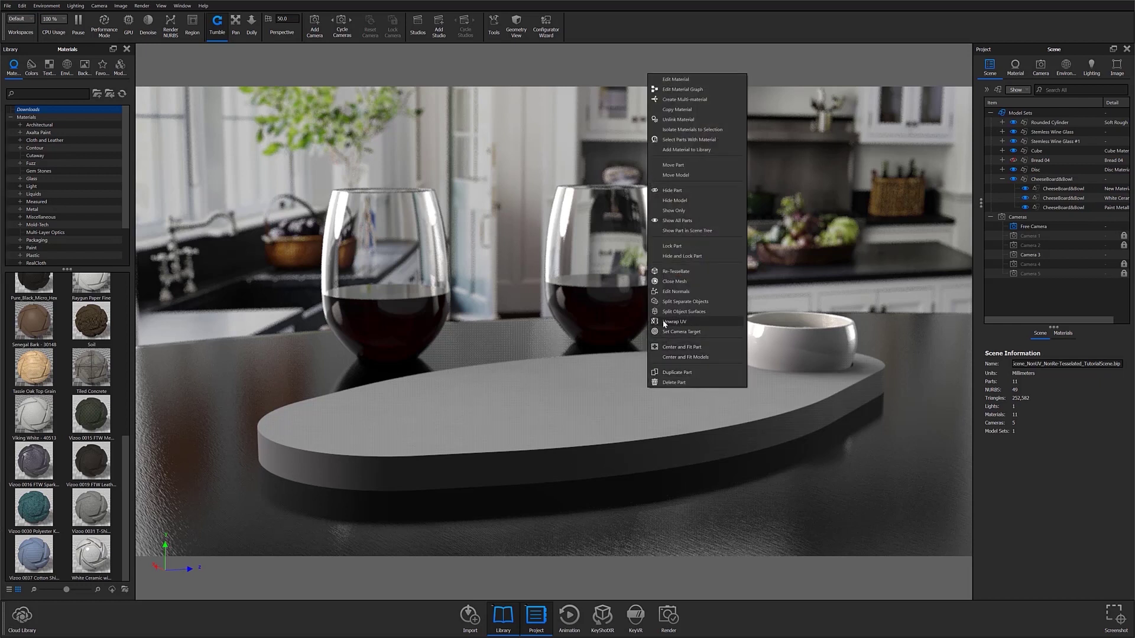
{"action": "left_click", "coordinate": [496, 36]}
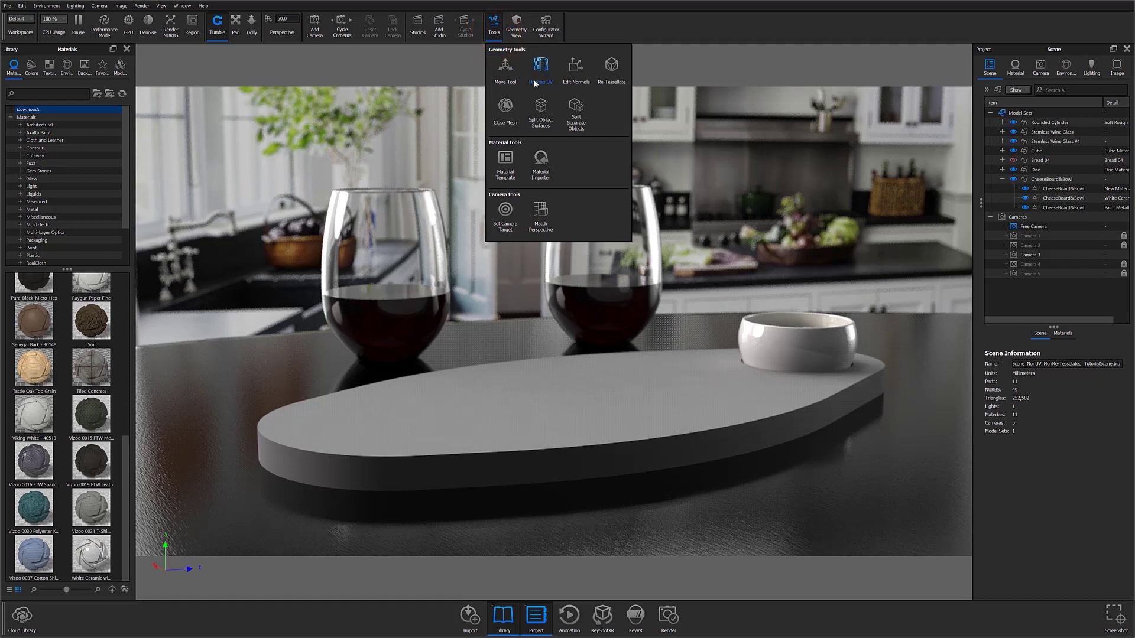
{"action": "left_click", "coordinate": [524, 386]}
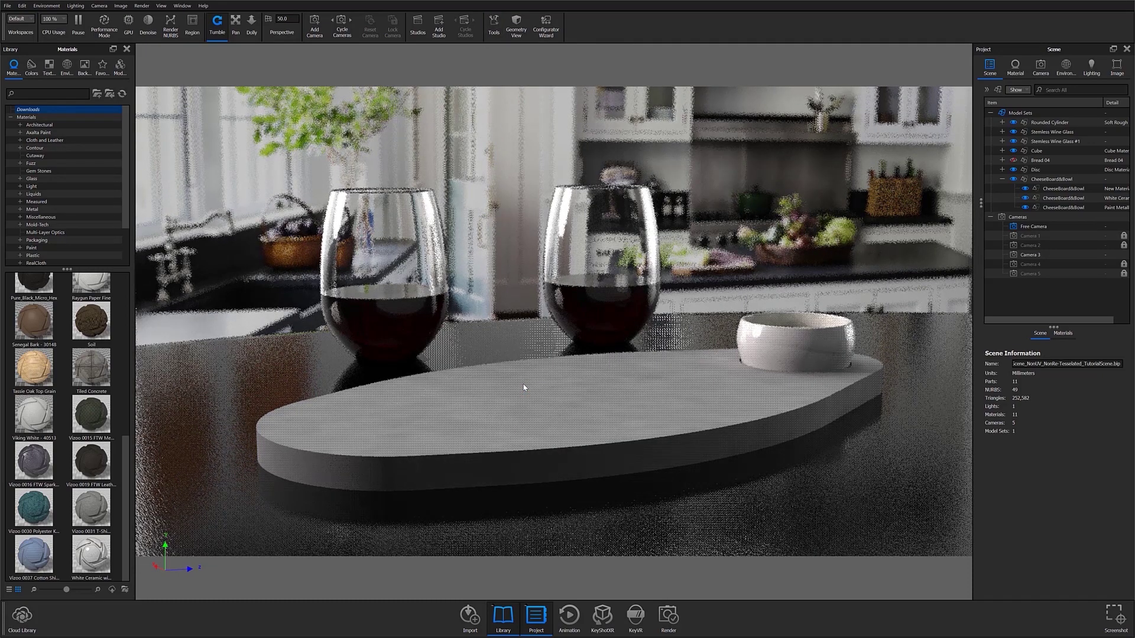
Step: Start Re-Tessellate on the cheese board part and preview its mesh at tessellation quality 0.2
{"action": "left_click", "coordinate": [1054, 190]}
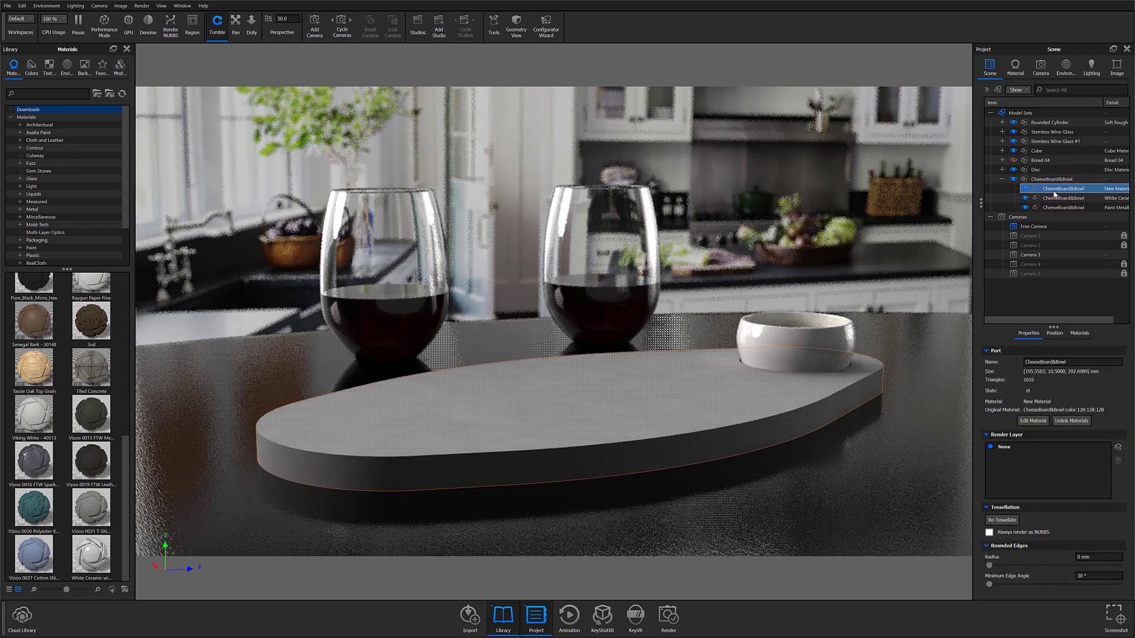
{"action": "left_click", "coordinate": [490, 32]}
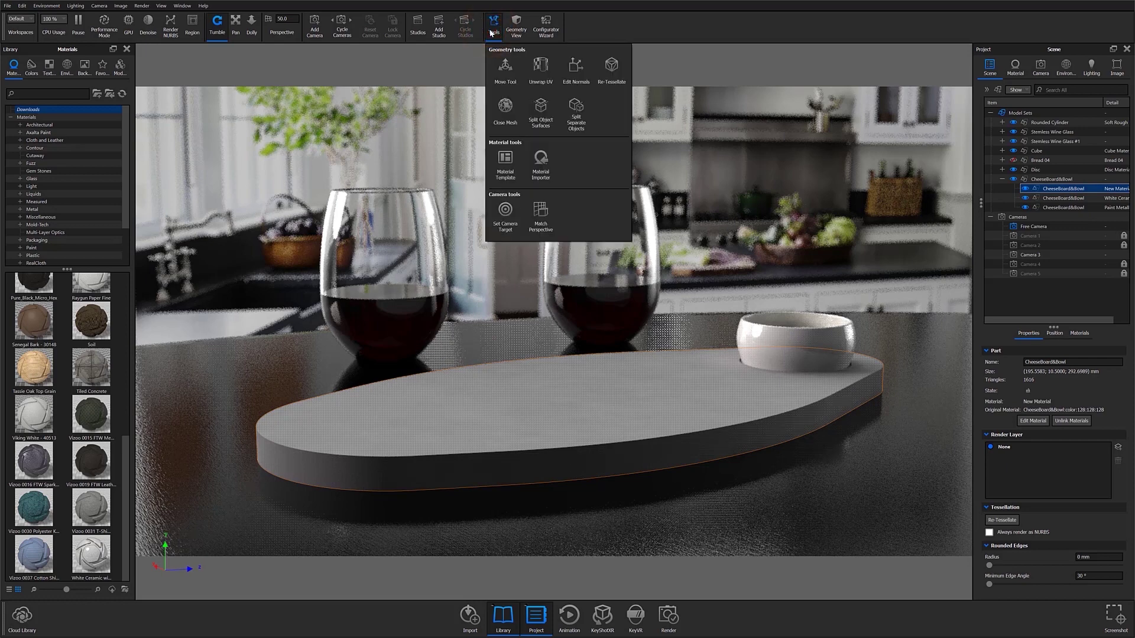
{"action": "left_click", "coordinate": [611, 66]}
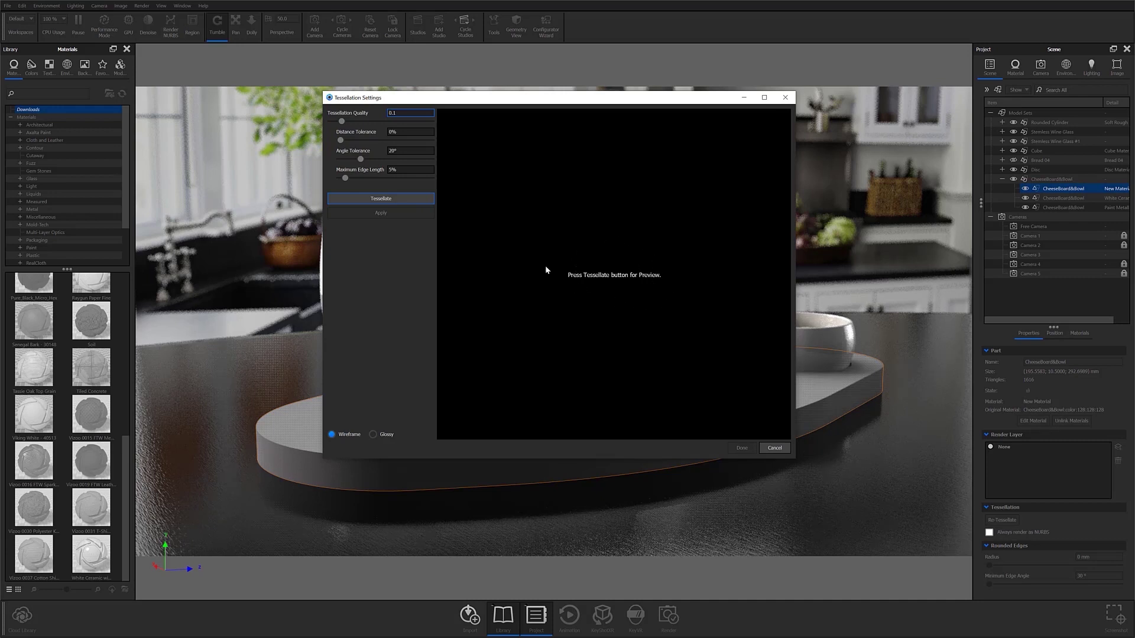
{"action": "left_click", "coordinate": [400, 114]}
{"action": "key", "text": "BackSpace"}
{"action": "key", "text": "Return"}
{"action": "left_click_drag", "start_coordinate": [552, 194], "coordinate": [555, 250]}
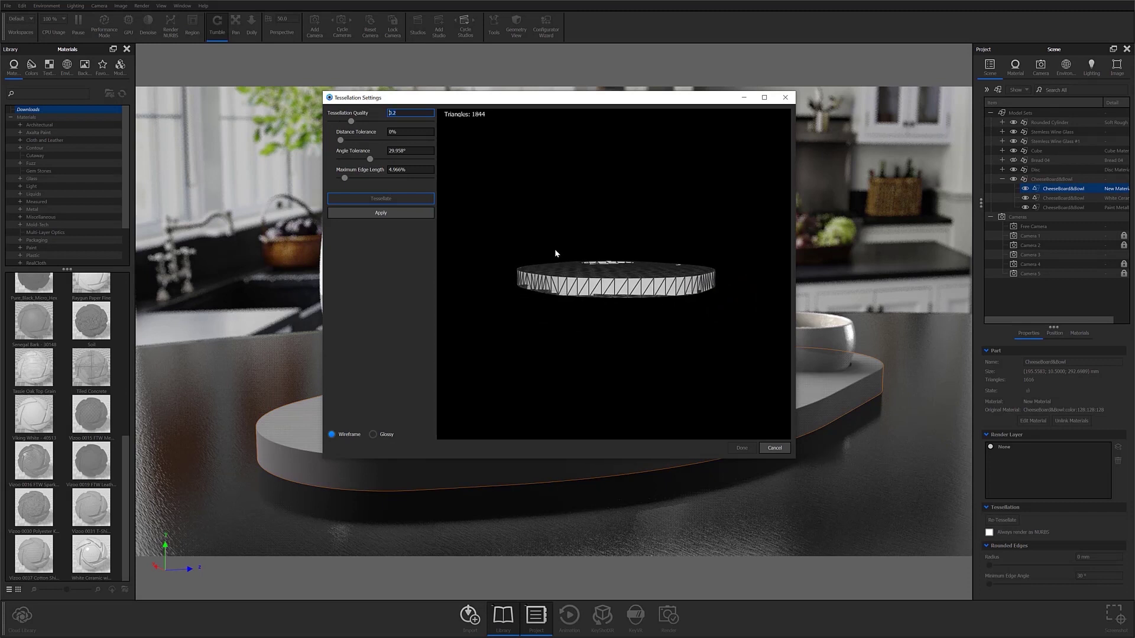
Step: Raise the cheese board's tessellation quality to 0.3 and on to 0.4, and apply the 0.4 mesh
{"action": "type", "text": "0.3"}
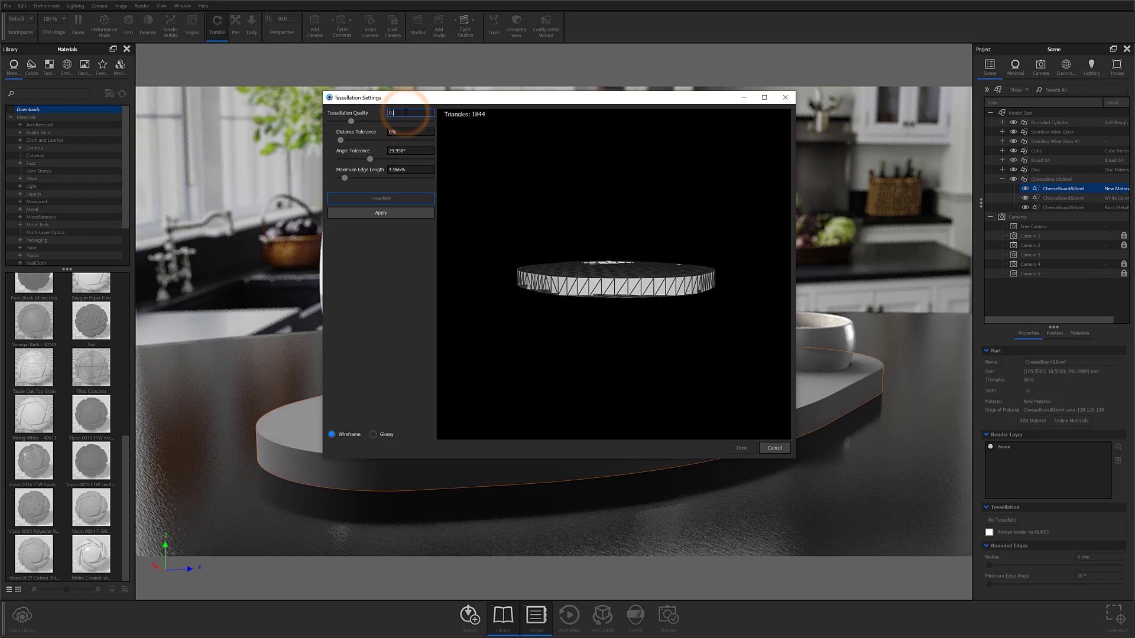
{"action": "key", "text": "Return"}
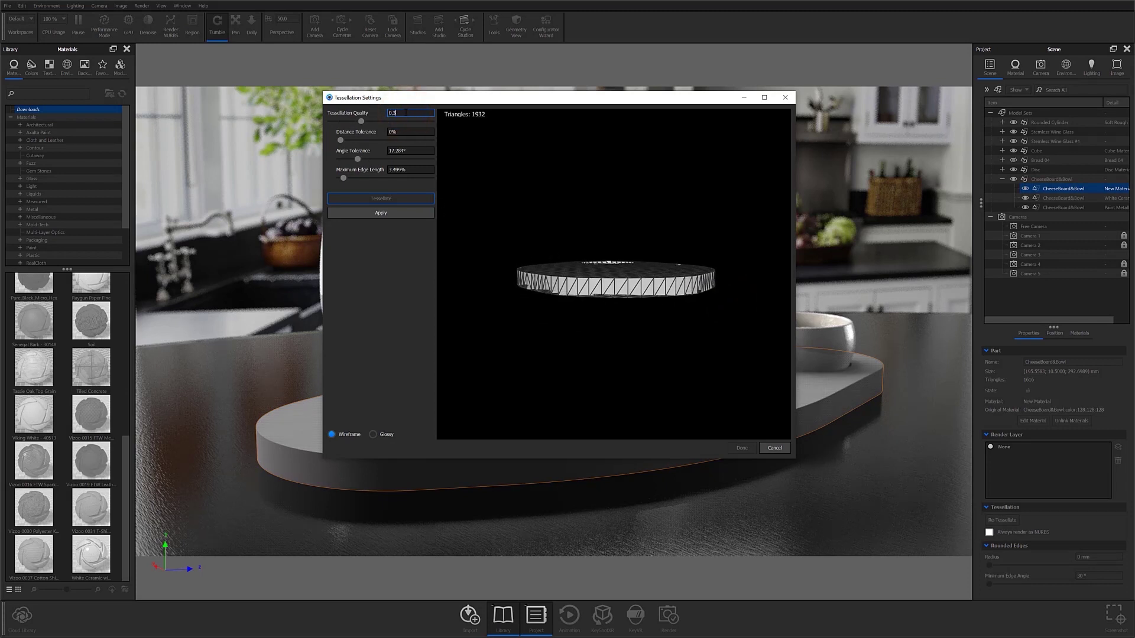
{"action": "type", "text": "0.4"}
{"action": "key", "text": "Return"}
{"action": "left_click_drag", "start_coordinate": [569, 266], "coordinate": [570, 261]}
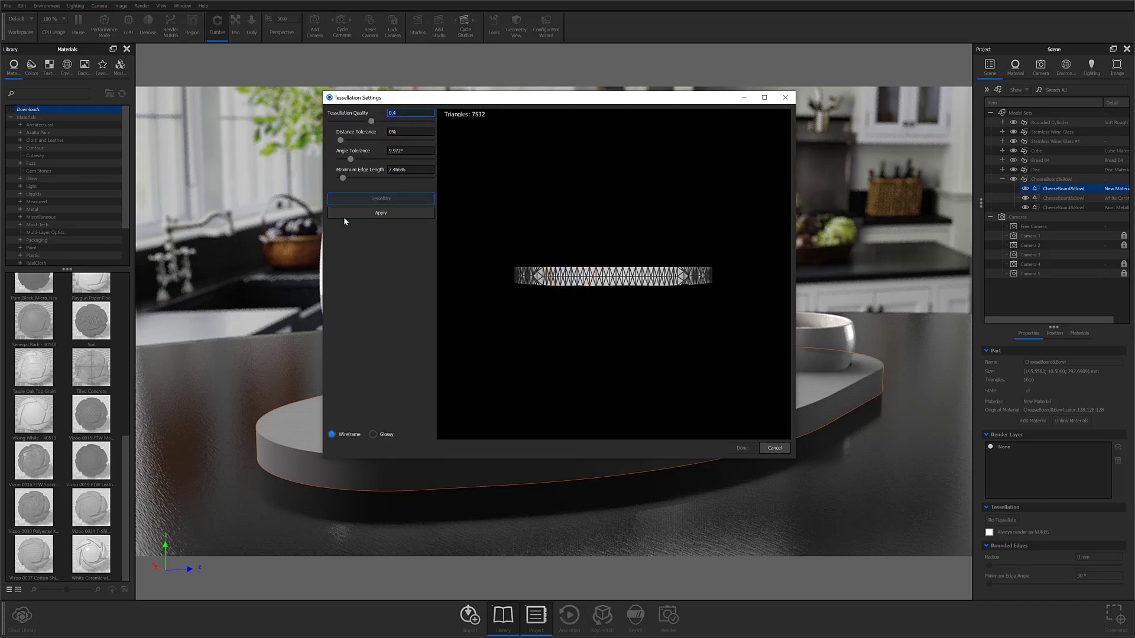
{"action": "left_click", "coordinate": [345, 217]}
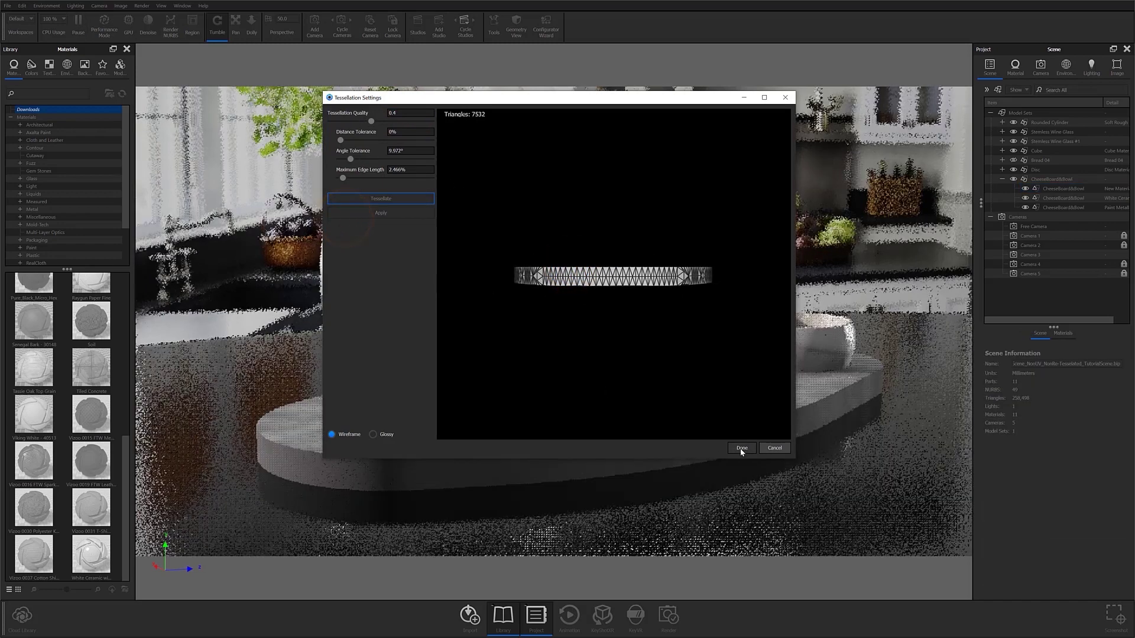
{"action": "left_click", "coordinate": [742, 448]}
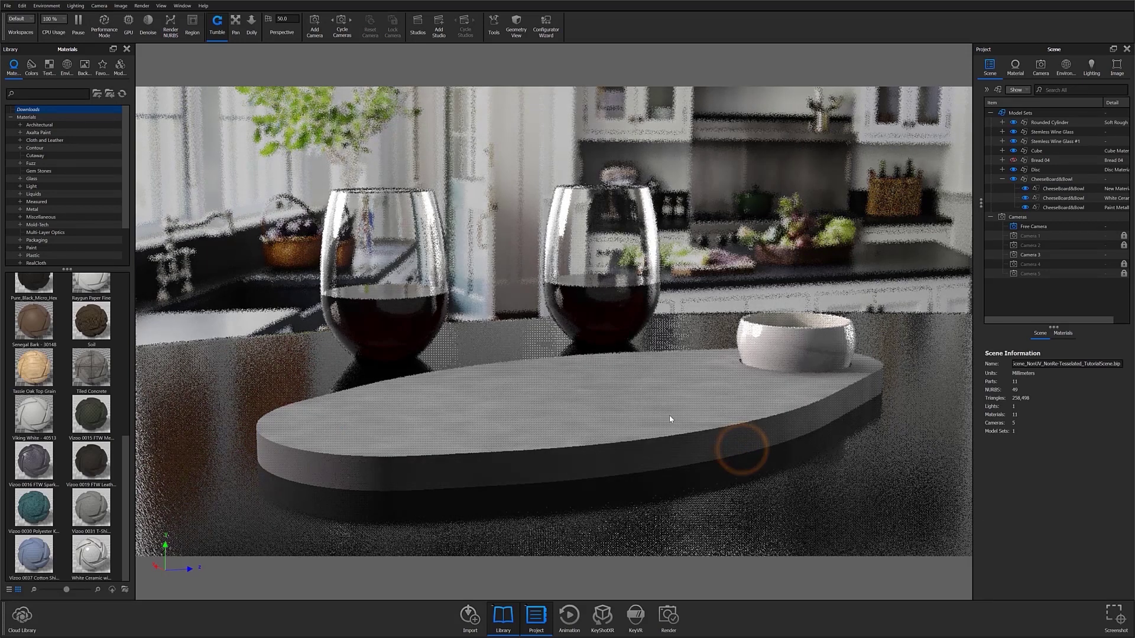
Step: Split the cheese board's outer side surface into its own part using the 45-degree splitting angle
{"action": "left_click", "coordinate": [1071, 189]}
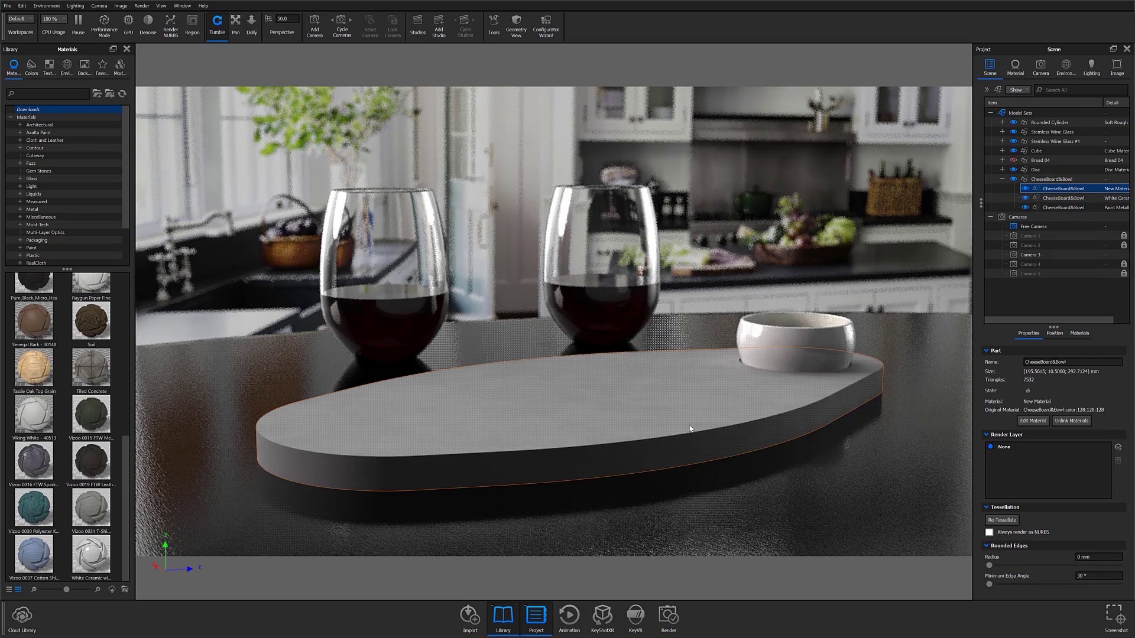
{"action": "right_click", "coordinate": [480, 419]}
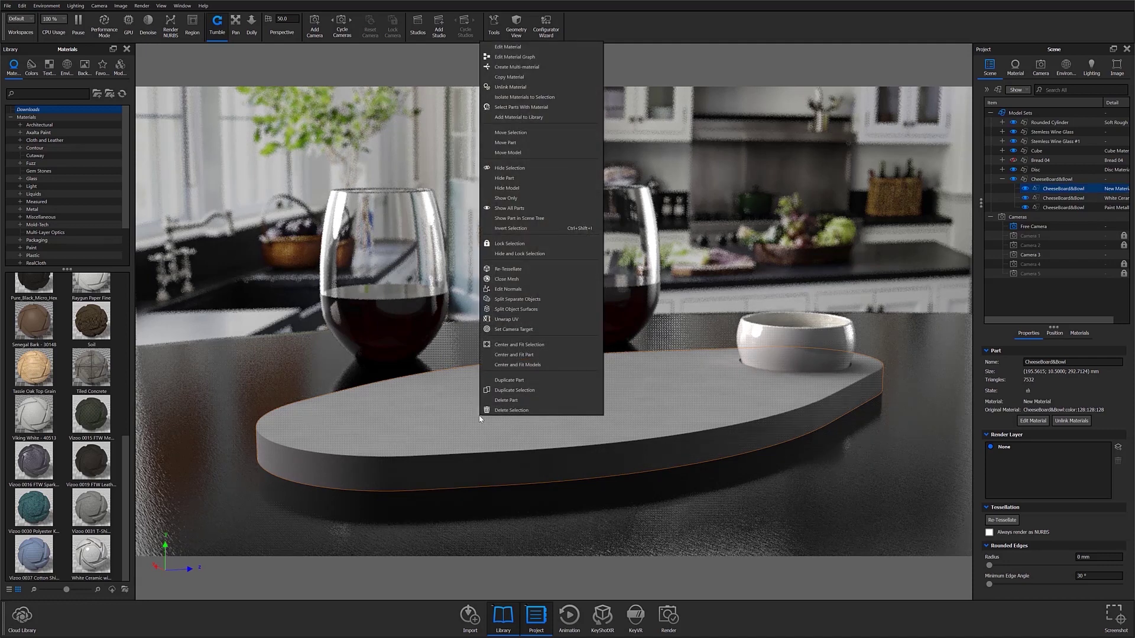
{"action": "left_click", "coordinate": [529, 310]}
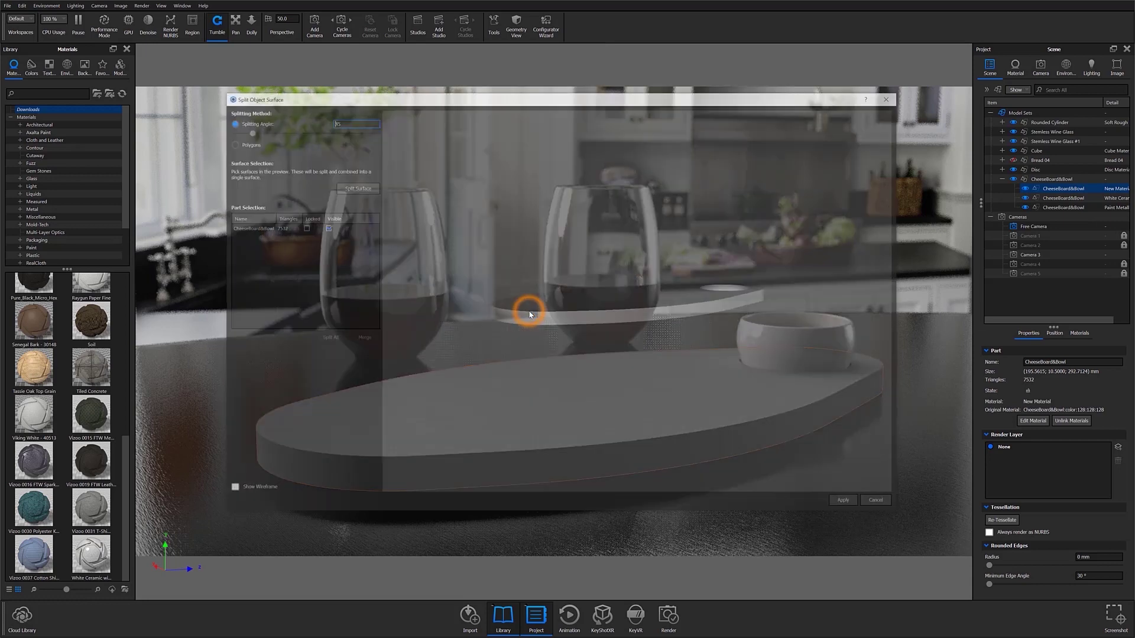
{"action": "left_click", "coordinate": [556, 321]}
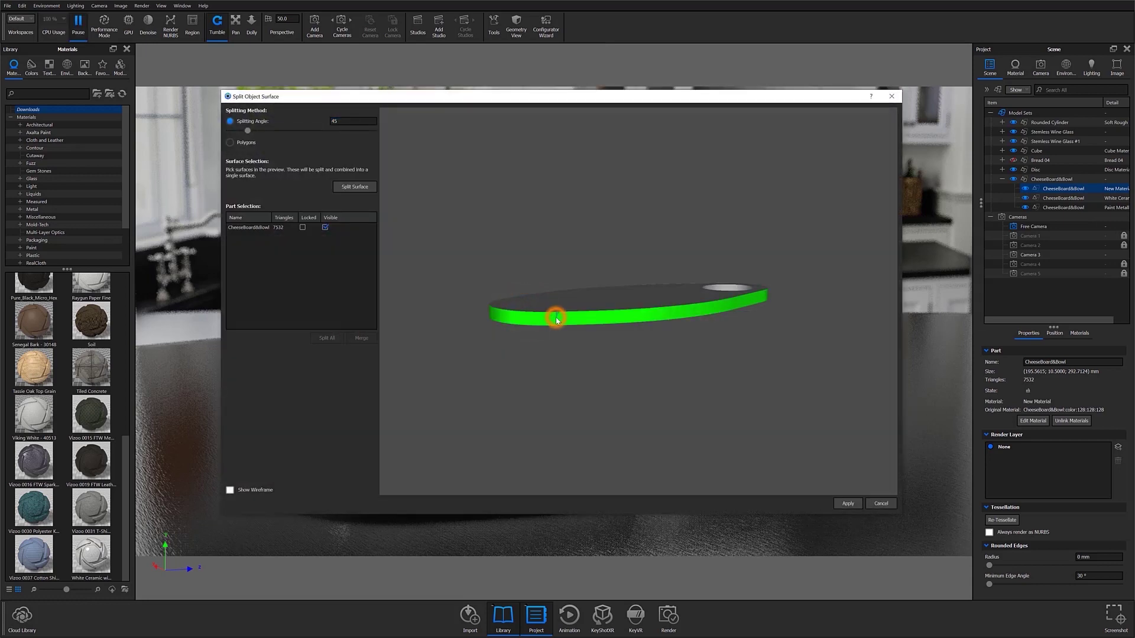
{"action": "left_click", "coordinate": [355, 187]}
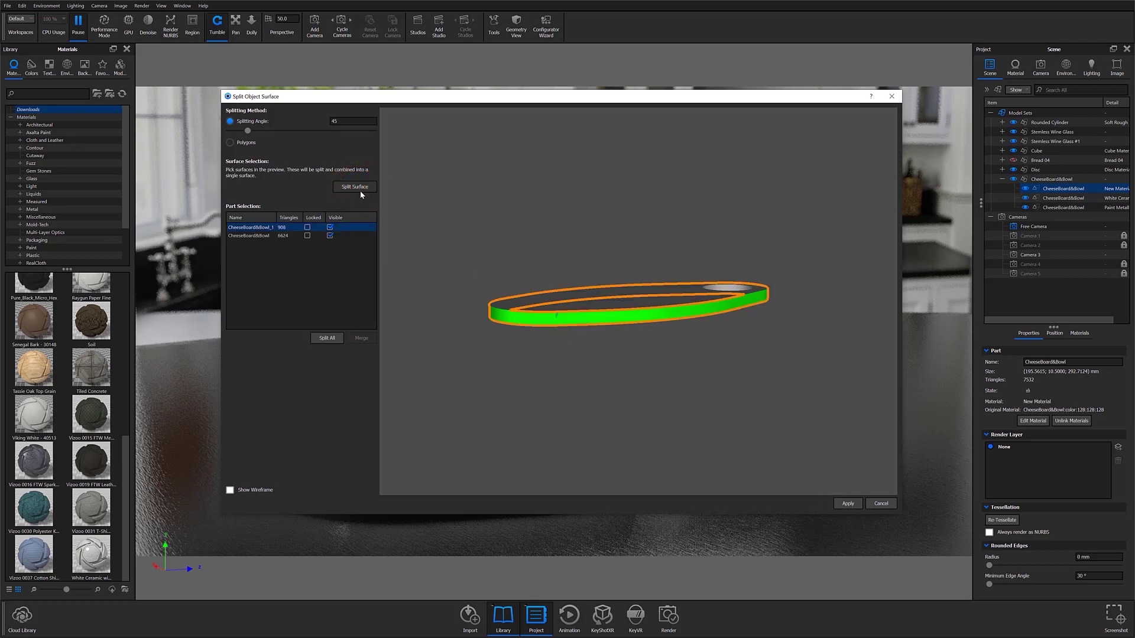
{"action": "left_click", "coordinate": [846, 504]}
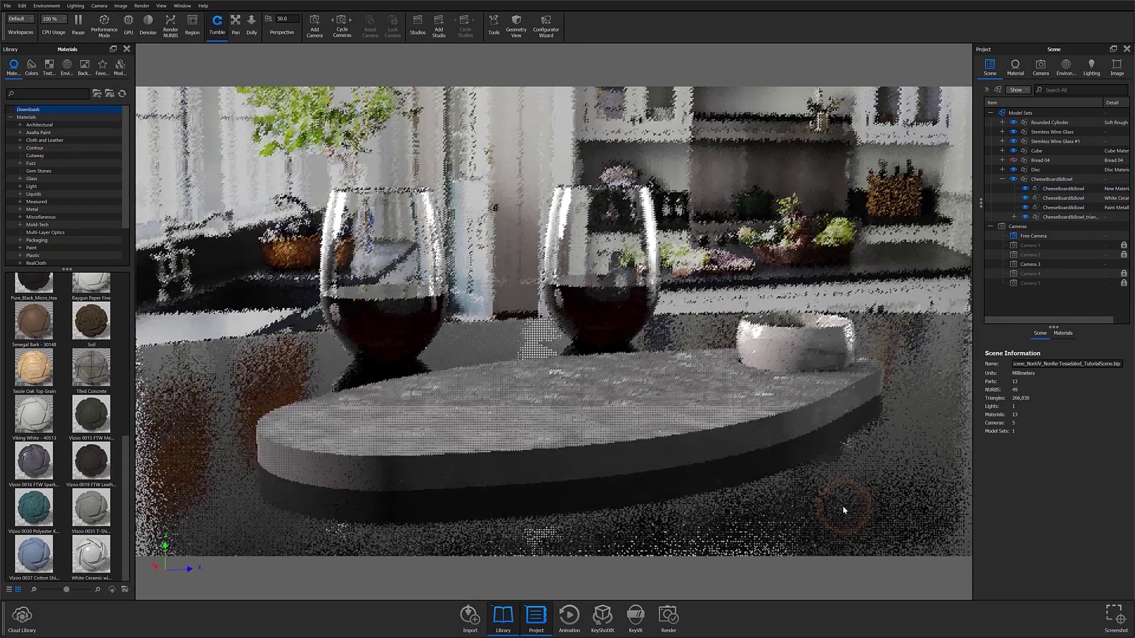
Step: Split the cheese board's top surface into its own part with Split Object Surfaces
{"action": "double_click", "coordinate": [600, 421]}
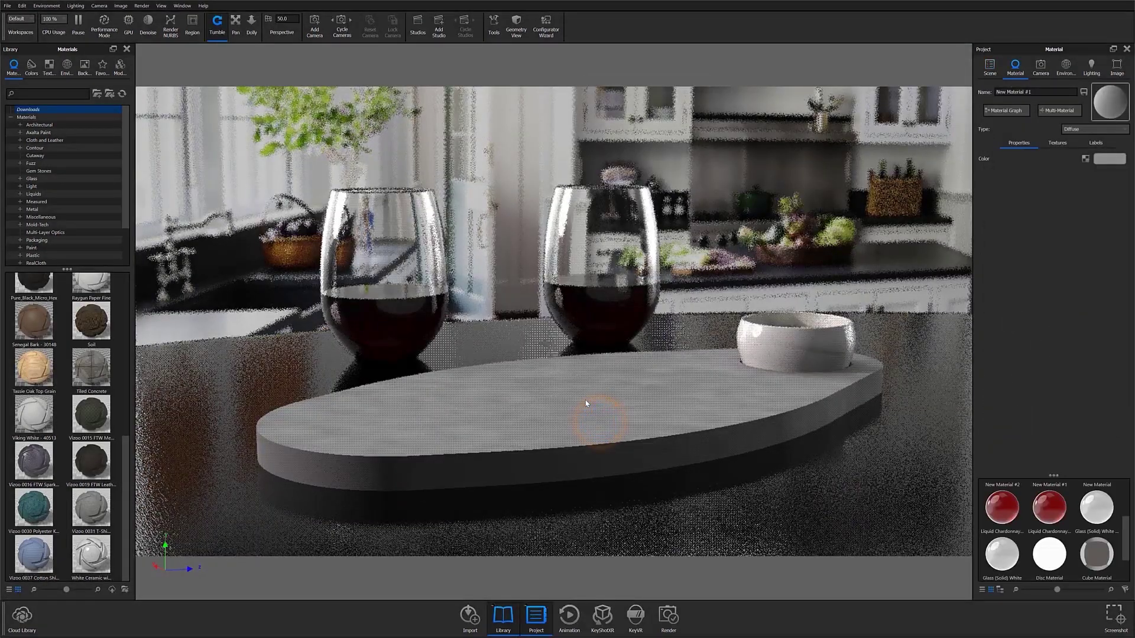
{"action": "right_click", "coordinate": [596, 445]}
{"action": "left_click", "coordinate": [618, 325]}
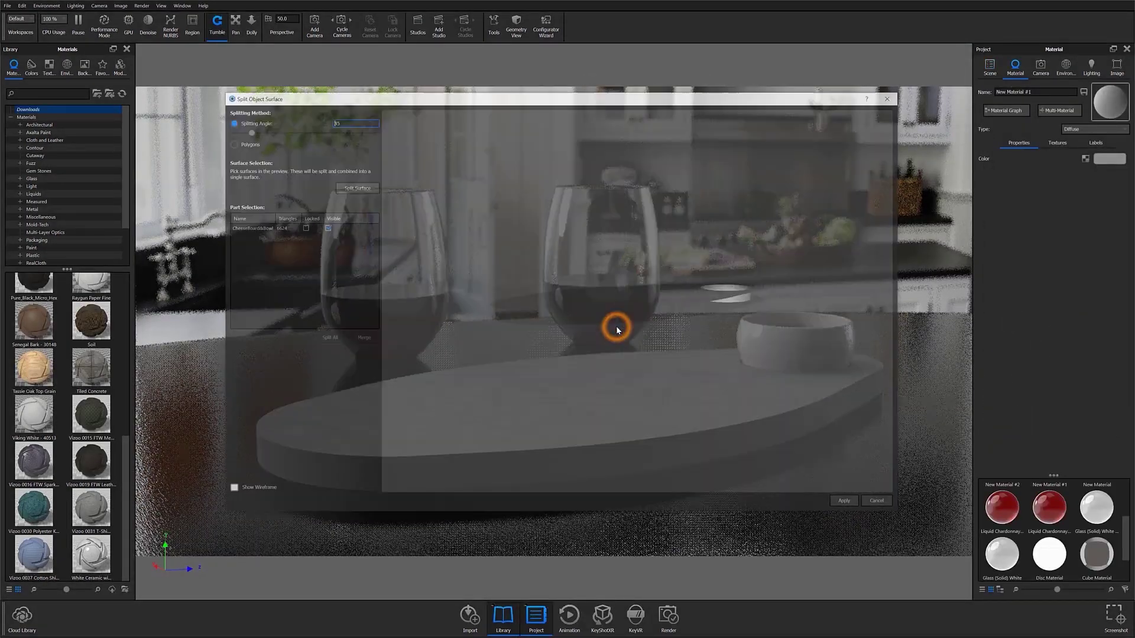
{"action": "left_click", "coordinate": [583, 294]}
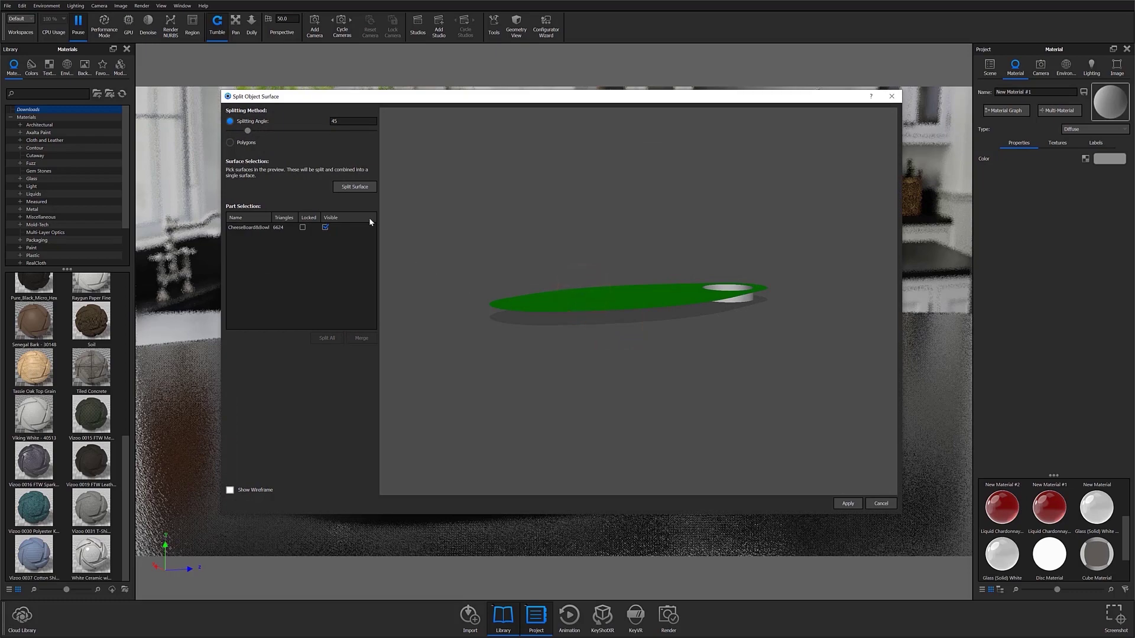
{"action": "left_click", "coordinate": [353, 187]}
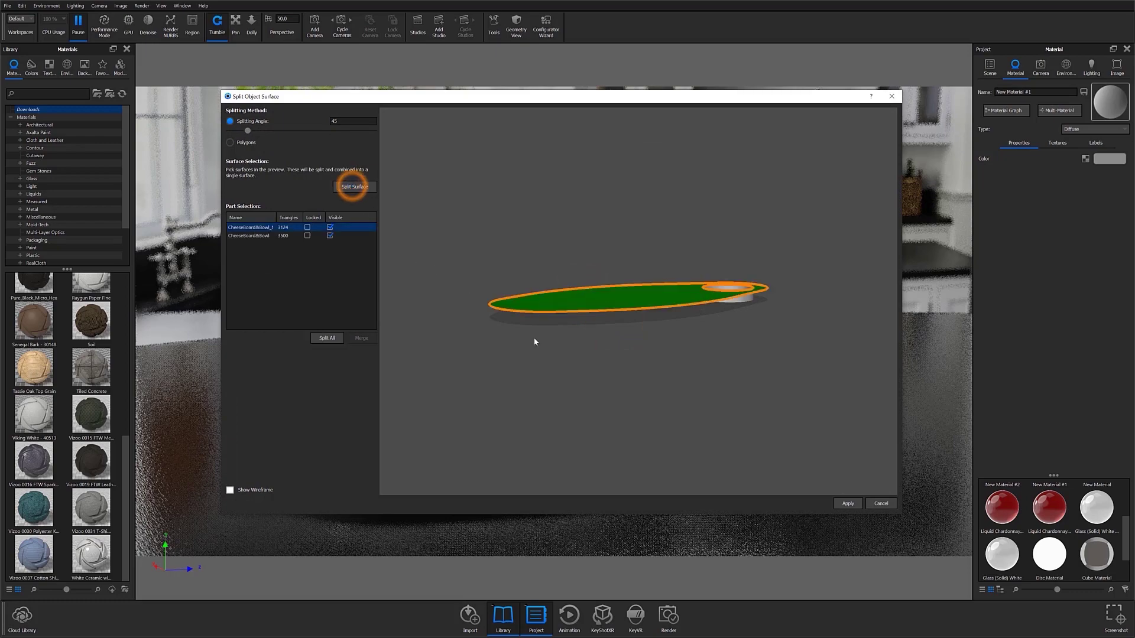
{"action": "left_click", "coordinate": [848, 504]}
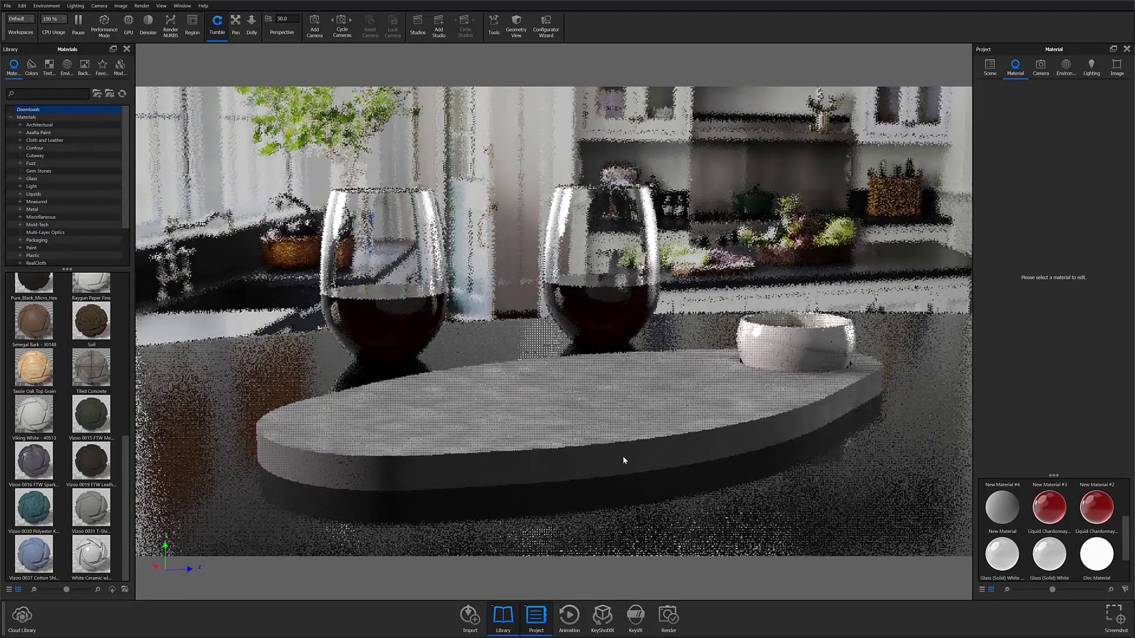
Step: Start Unwrap UV on the board's top surface and set a direction guide lengthwise beside the bowl hole
{"action": "left_click", "coordinate": [562, 417]}
{"action": "right_click", "coordinate": [563, 417]}
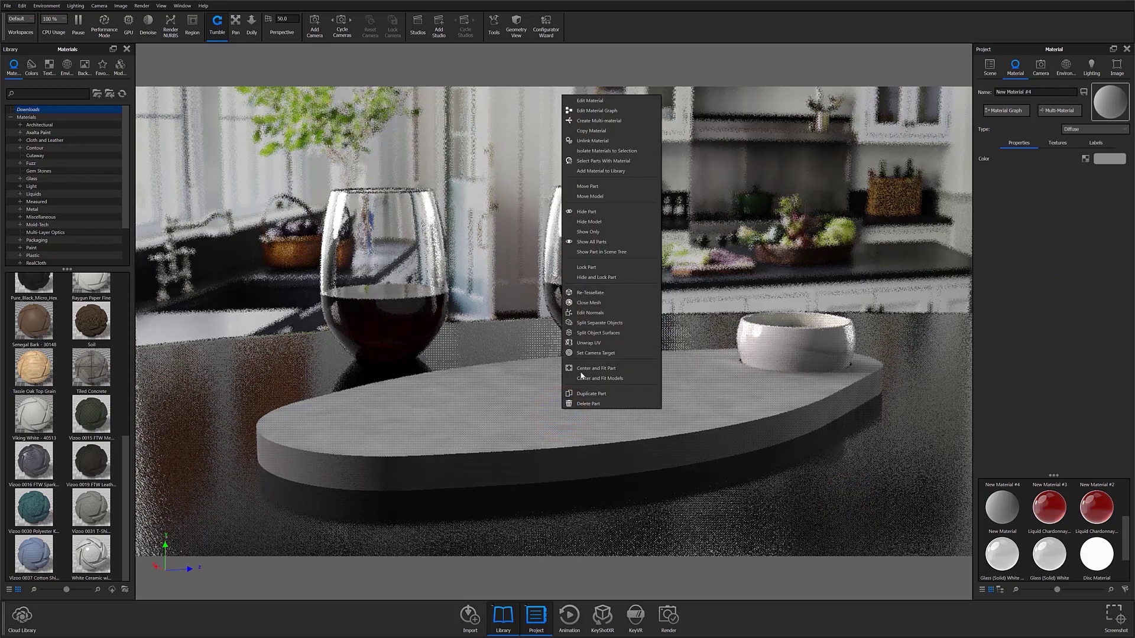
{"action": "left_click", "coordinate": [589, 343]}
{"action": "left_click_drag", "start_coordinate": [543, 317], "coordinate": [552, 450]}
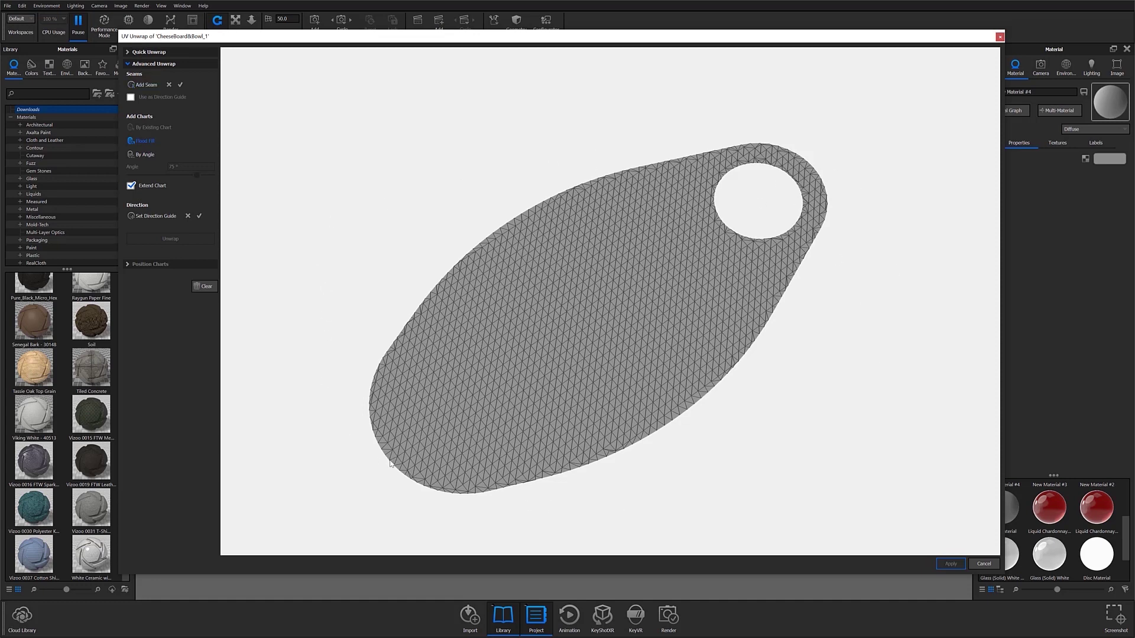
{"action": "left_click", "coordinate": [158, 216]}
{"action": "left_click", "coordinate": [708, 225]}
{"action": "left_click", "coordinate": [671, 251]}
{"action": "left_click", "coordinate": [199, 217]}
Step: Flood-fill the board's top surface as one chart, unwrap it and apply the UVs
{"action": "left_click", "coordinate": [523, 323]}
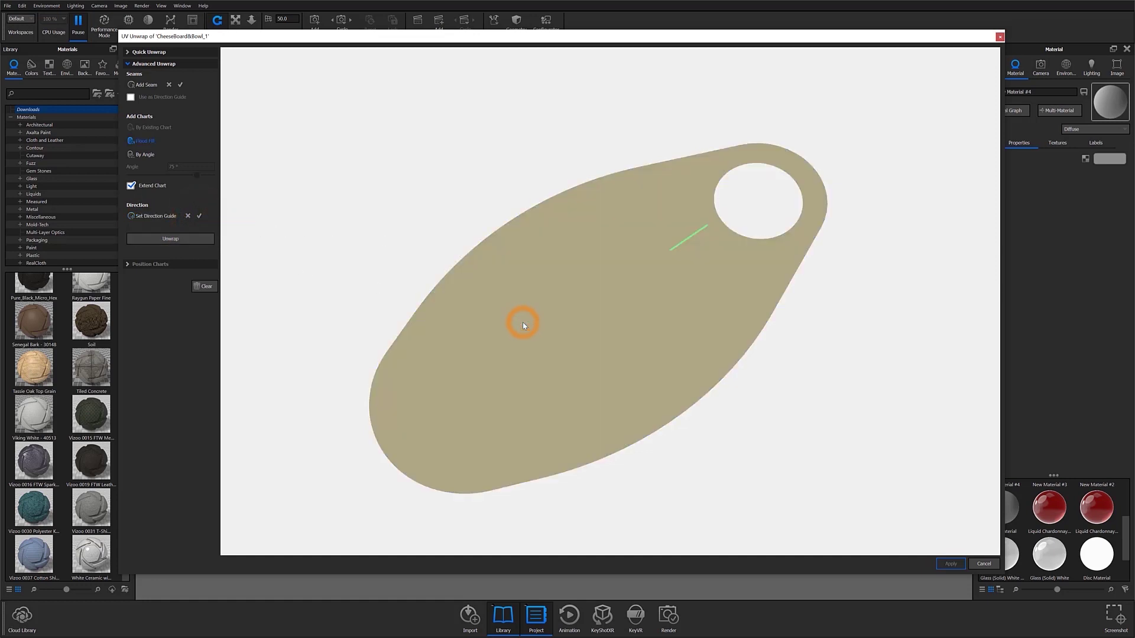
{"action": "left_click", "coordinate": [171, 239]}
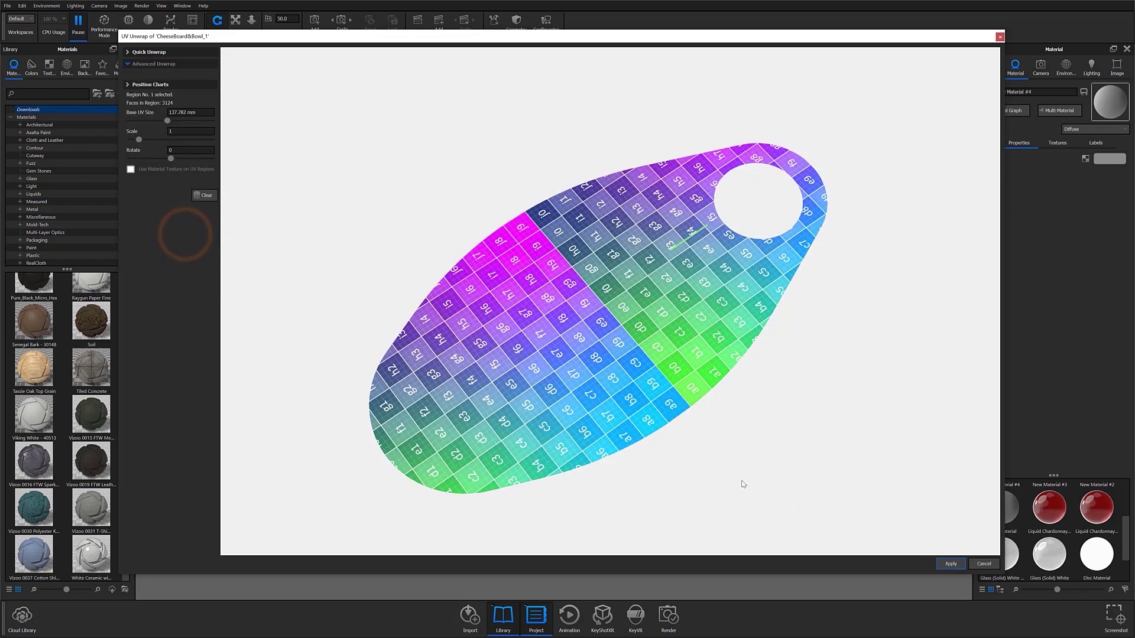
{"action": "left_click", "coordinate": [949, 564]}
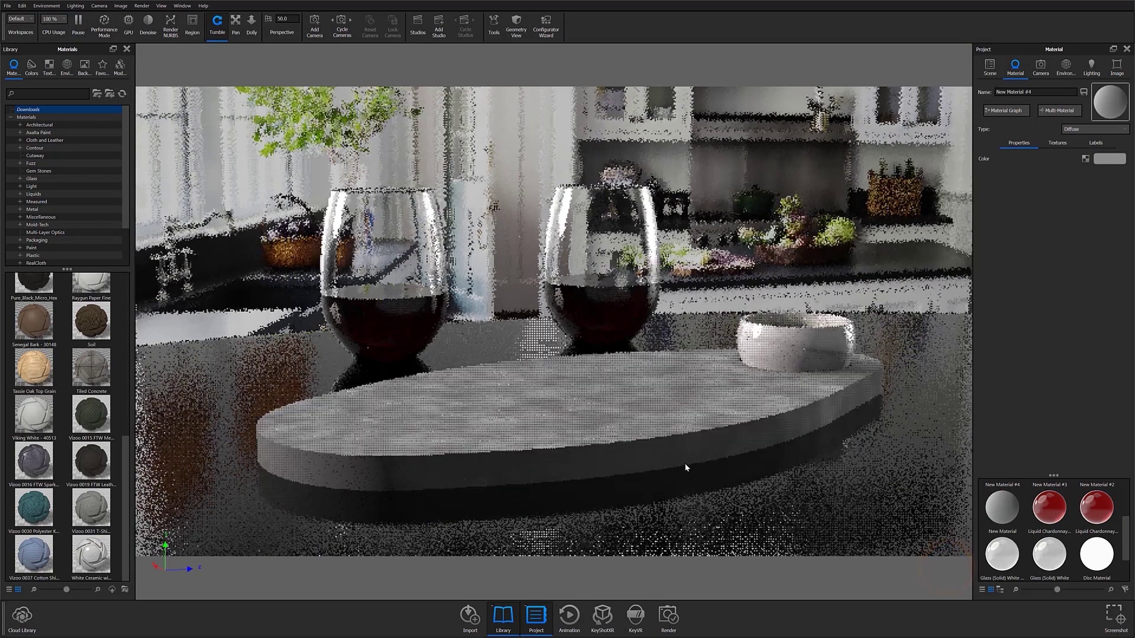
Step: Start Unwrap UV on the board's side surface and add a vertical seam across the middle of its narrow end
{"action": "right_click", "coordinate": [681, 455]}
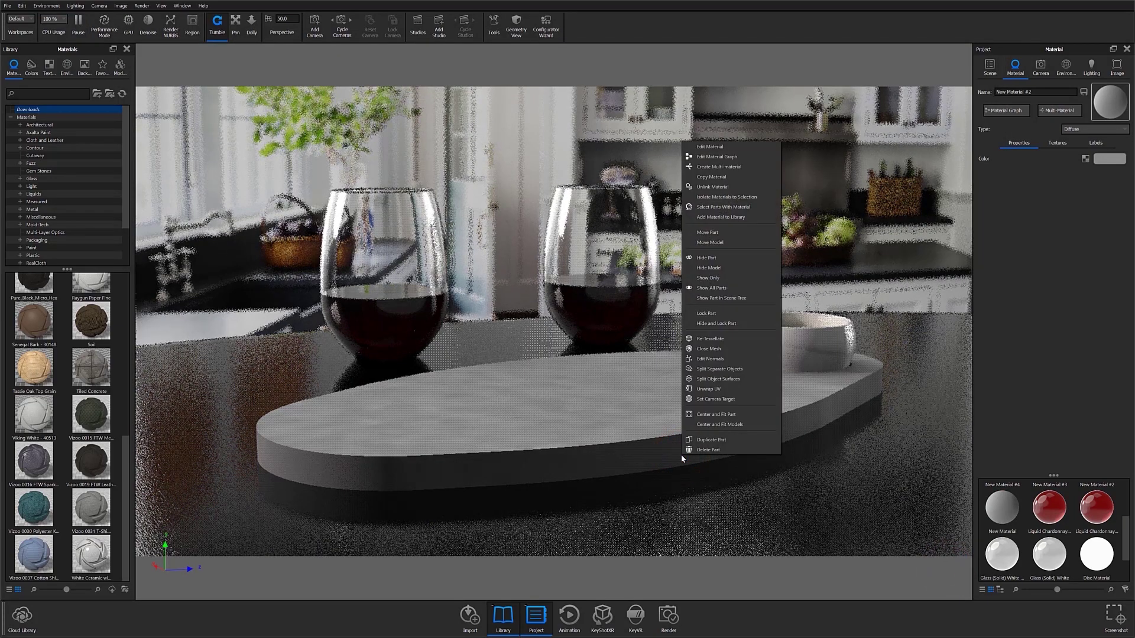
{"action": "left_click", "coordinate": [711, 389]}
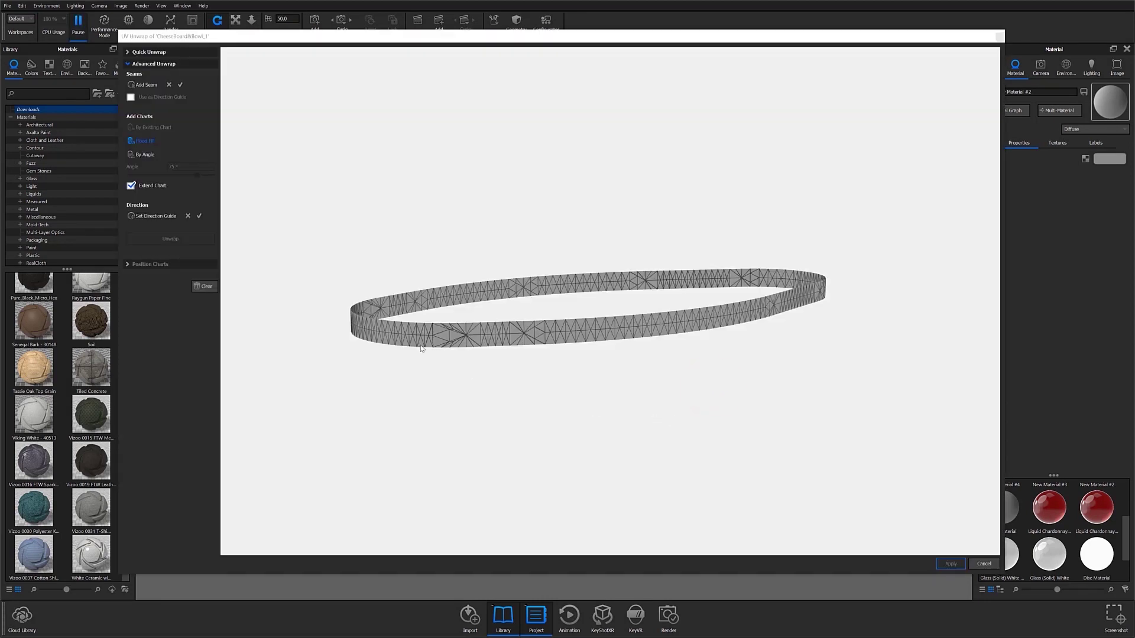
{"action": "left_click_drag", "start_coordinate": [422, 346], "coordinate": [540, 341]}
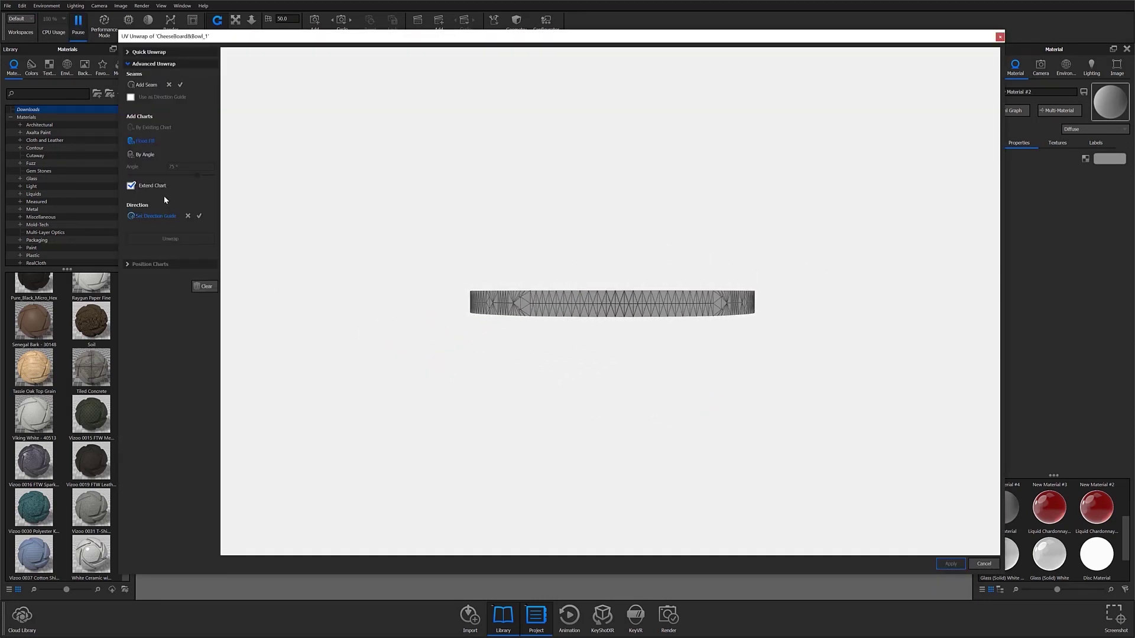
{"action": "left_click", "coordinate": [145, 85]}
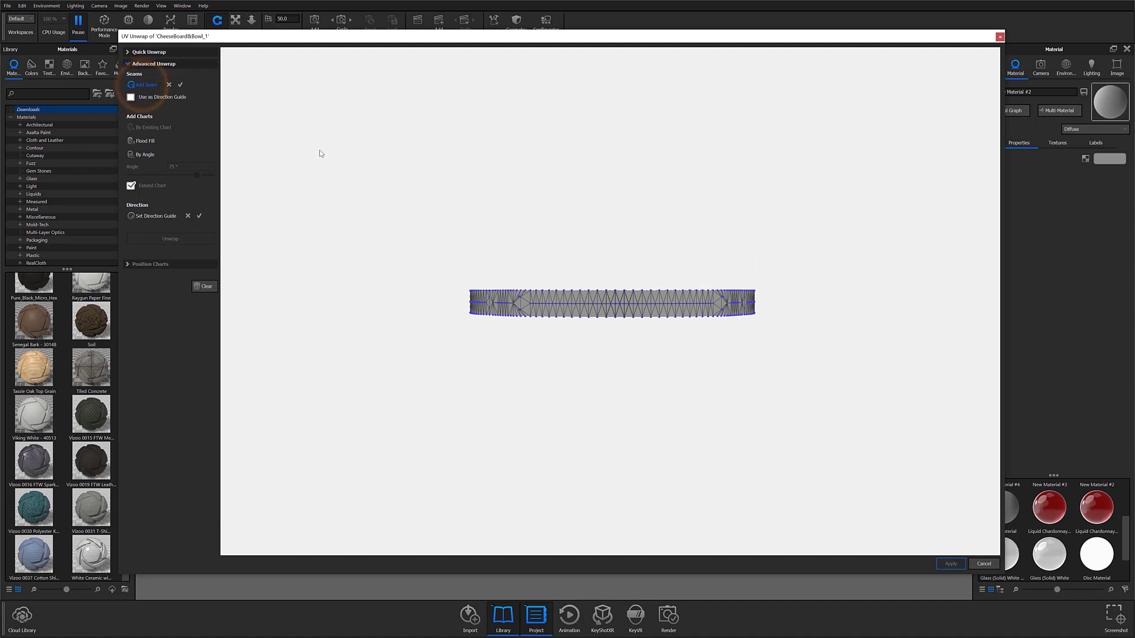
{"action": "left_click", "coordinate": [616, 293]}
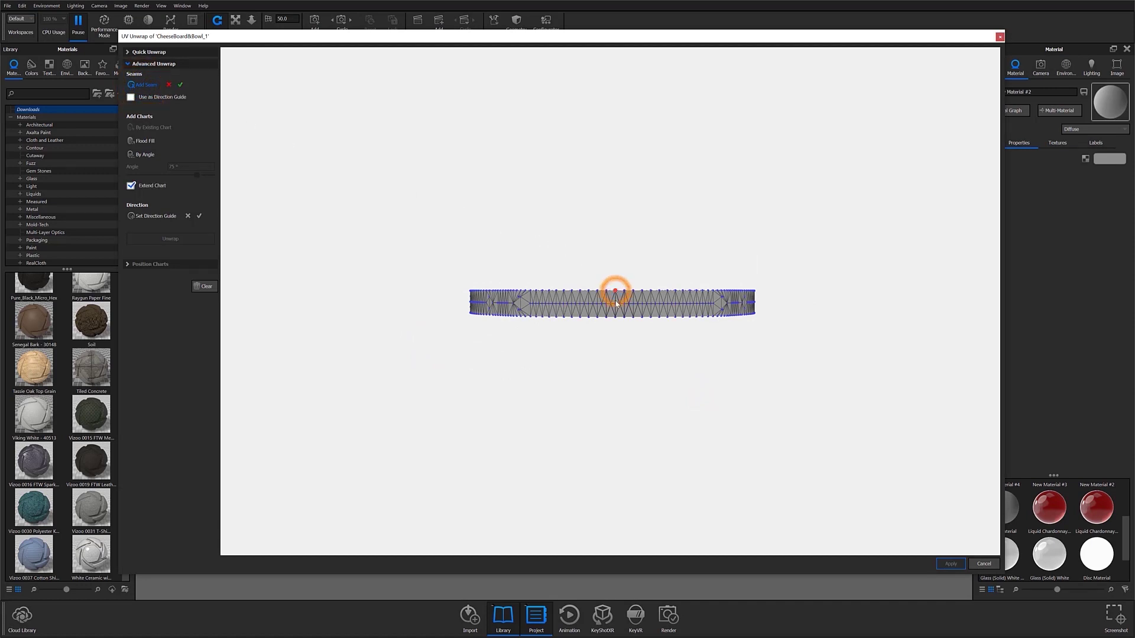
{"action": "left_click", "coordinate": [615, 317]}
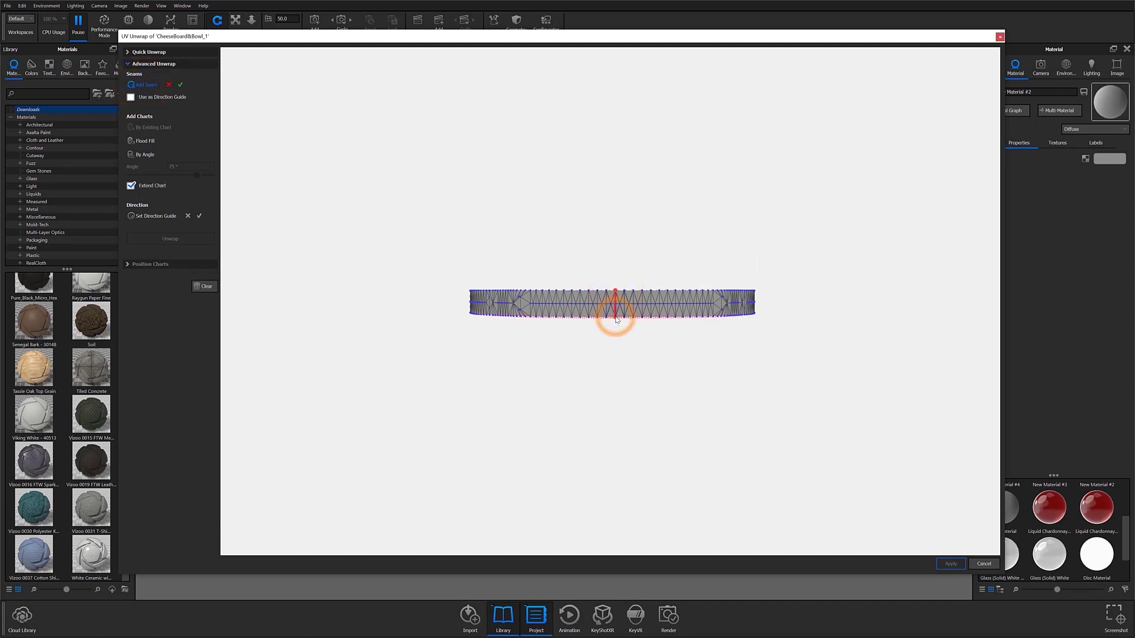
{"action": "left_click", "coordinate": [181, 86]}
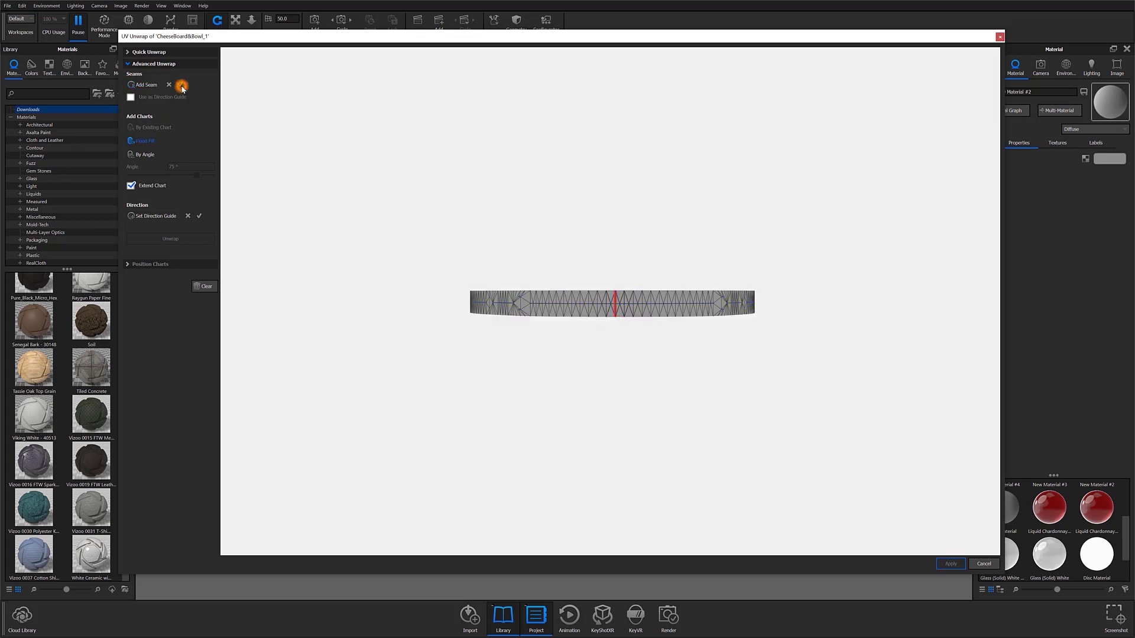
Step: Set a direction guide around the full upper edge of the board's side surface, starting and ending at the seam
{"action": "left_click", "coordinate": [159, 217]}
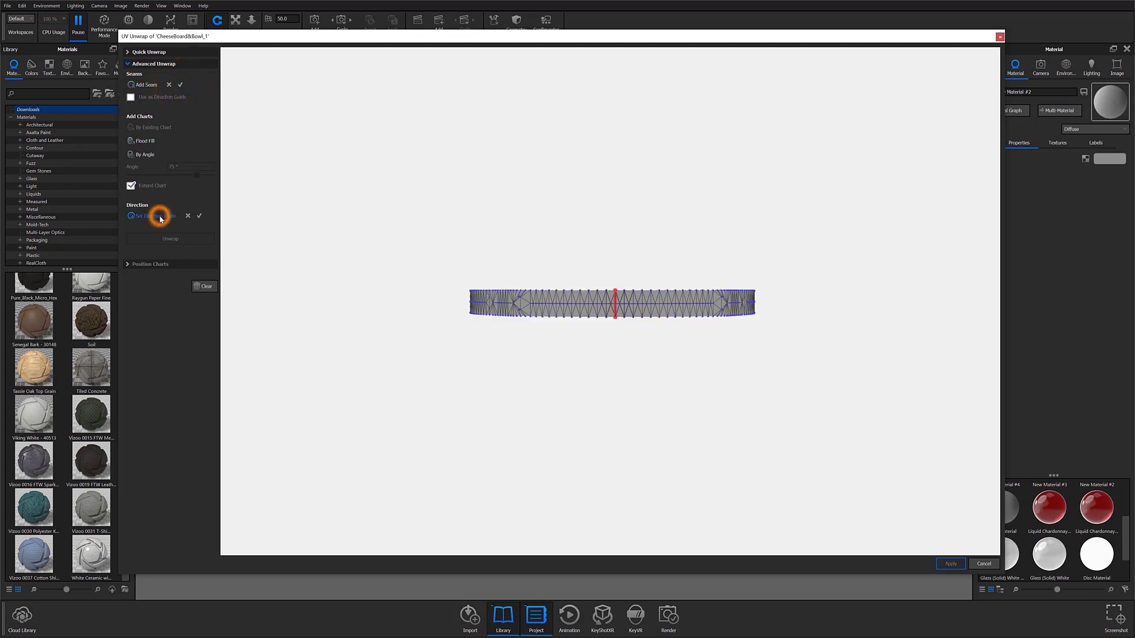
{"action": "left_click", "coordinate": [625, 292]}
{"action": "left_click", "coordinate": [713, 290]}
{"action": "left_click_drag", "start_coordinate": [713, 290], "coordinate": [375, 347]}
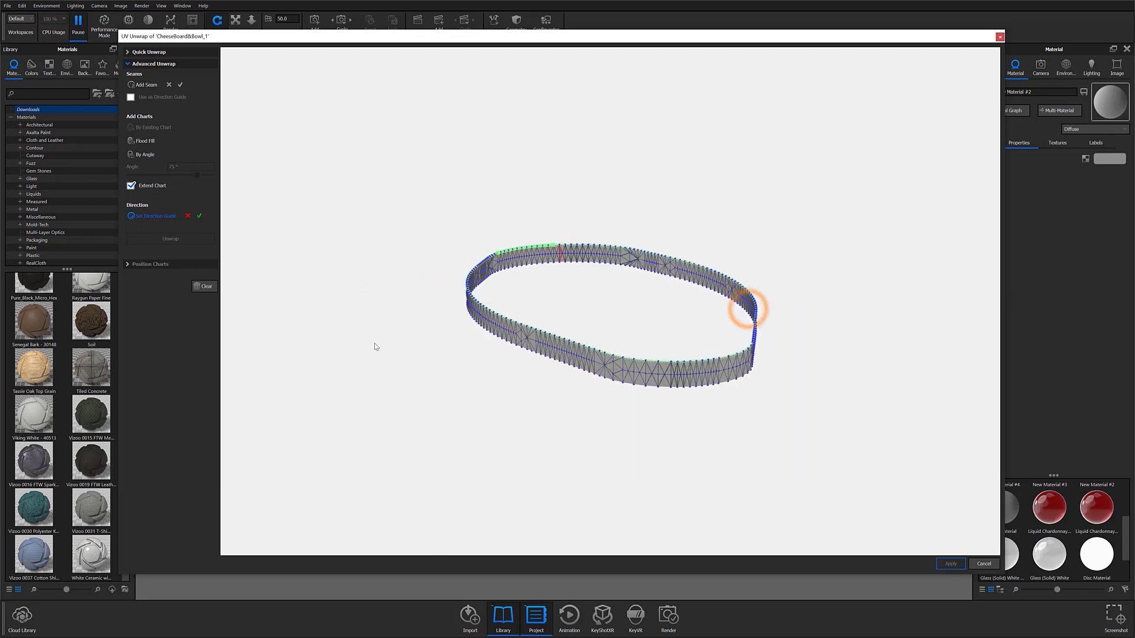
{"action": "left_click", "coordinate": [672, 367]}
{"action": "left_click_drag", "start_coordinate": [793, 350], "coordinate": [608, 376]}
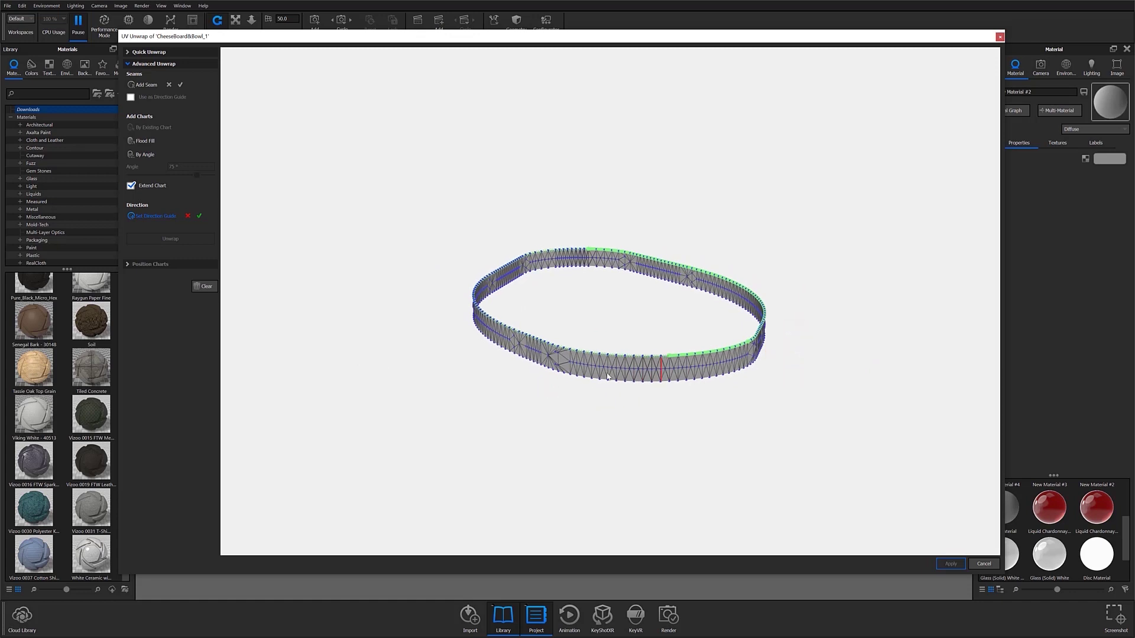
{"action": "left_click", "coordinate": [647, 360]}
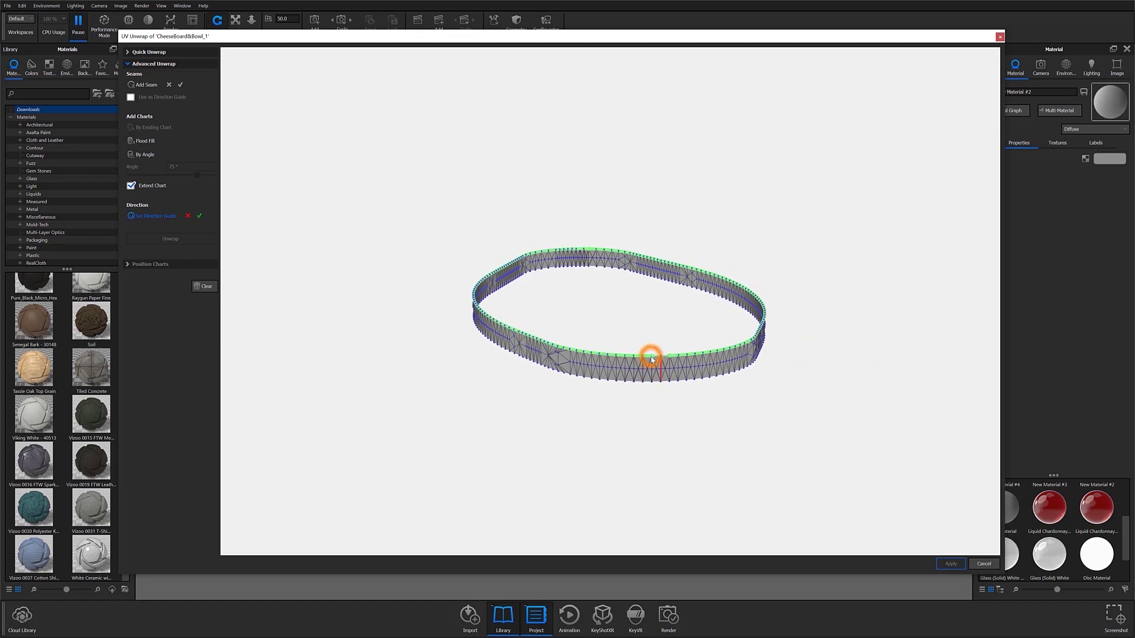
{"action": "left_click", "coordinate": [198, 217]}
{"action": "left_click", "coordinate": [619, 360]}
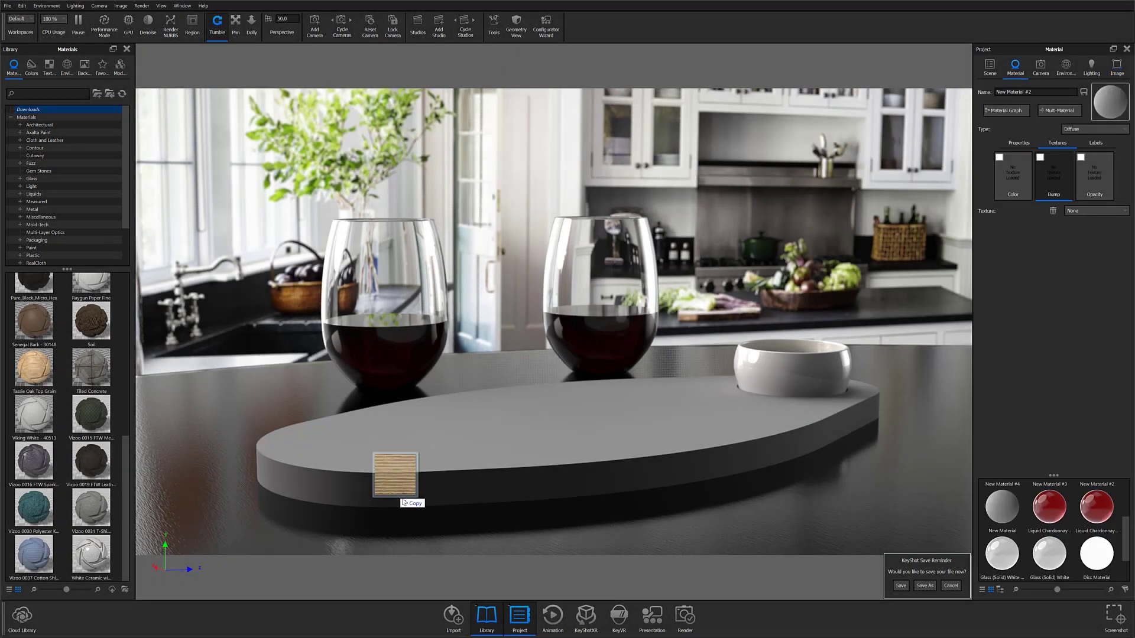
Step: Apply the Wood_MultiplexEdge.jpg image to the board's side as a color texture with UV mapping
{"action": "left_click_drag", "start_coordinate": [393, 473], "coordinate": [420, 502]}
{"action": "left_click", "coordinate": [435, 534]}
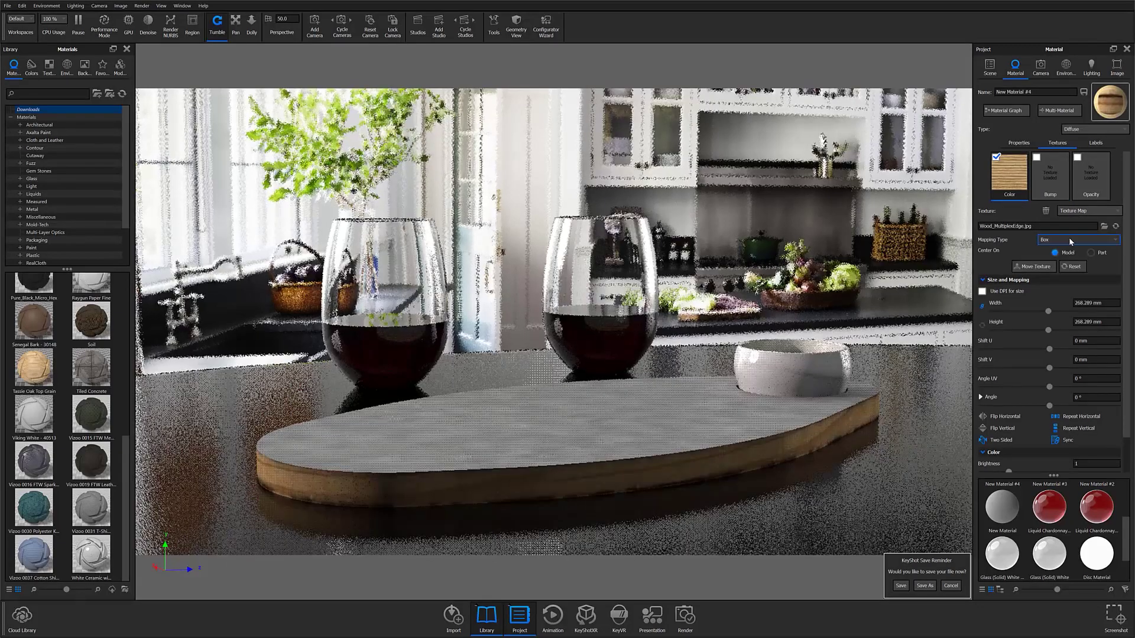
{"action": "left_click", "coordinate": [1069, 238]}
{"action": "left_click", "coordinate": [1063, 271]}
Step: Rotate the side's wood texture to a UV angle of 90 and set its width to .185
{"action": "type", "text": "90"}
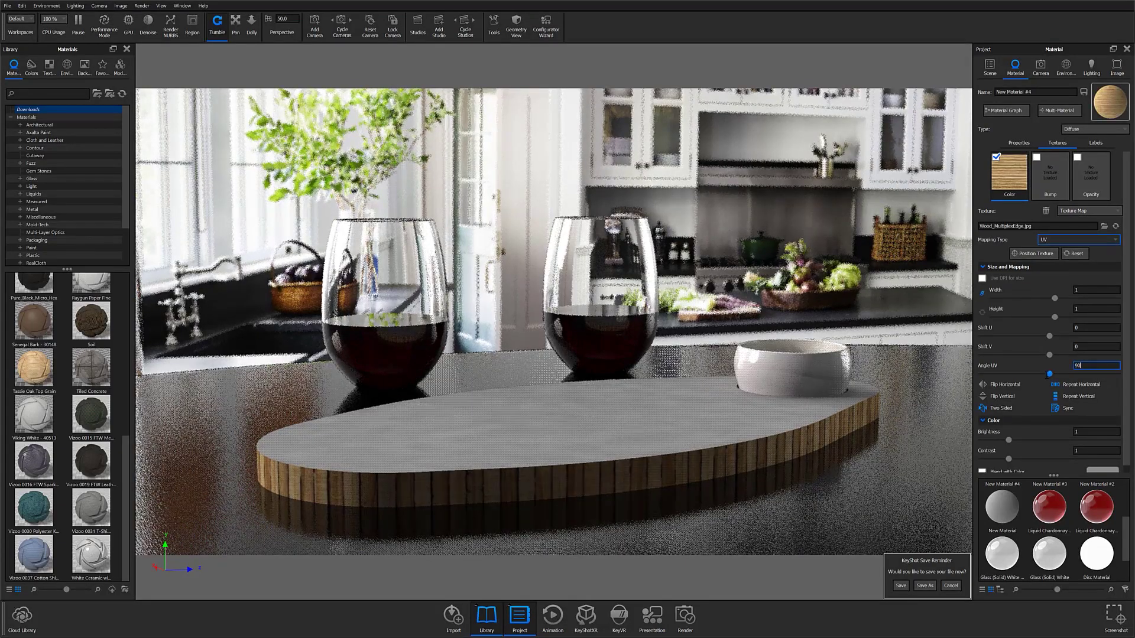
{"action": "key", "text": "Return"}
{"action": "left_click", "coordinate": [1097, 289]}
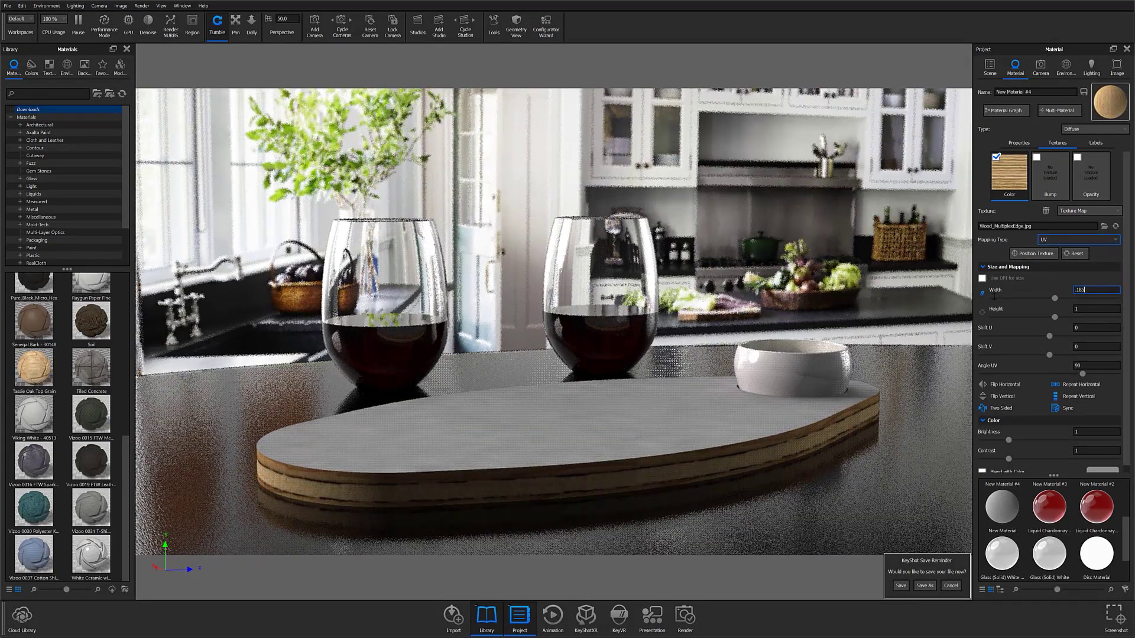
{"action": "type", "text": ".185"}
{"action": "key", "text": "Return"}
Step: Apply Wood_OuterSurface.jpg to the board's top as a UV-mapped color texture and copy it to the bump map
{"action": "left_click_drag", "start_coordinate": [1009, 175], "coordinate": [645, 474]}
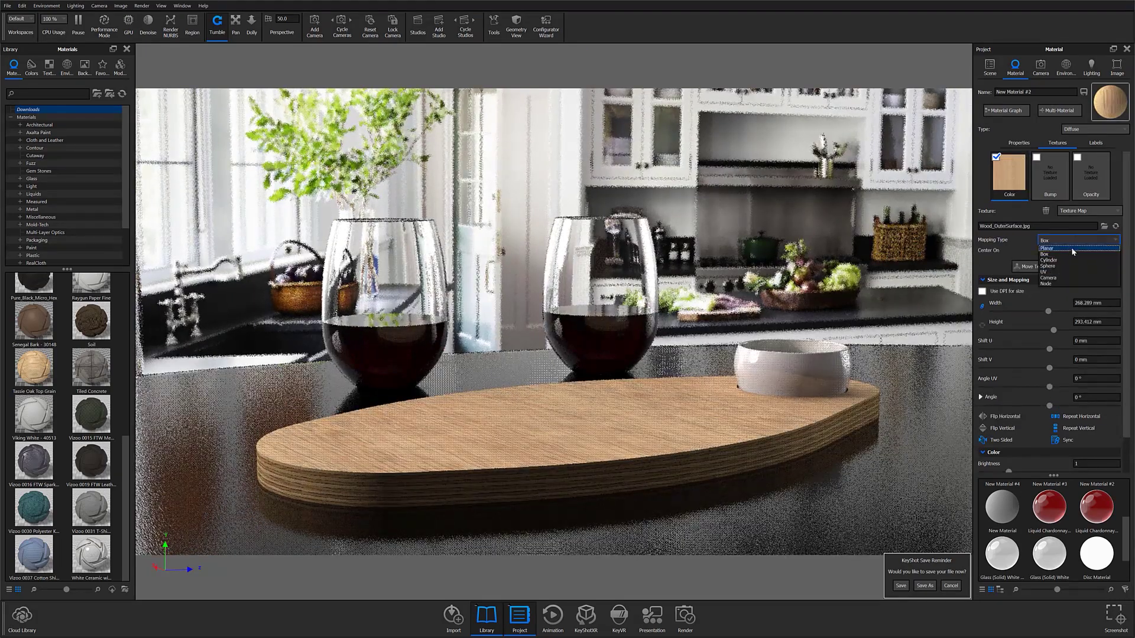
{"action": "left_click", "coordinate": [1070, 267]}
{"action": "left_click_drag", "start_coordinate": [1009, 174], "coordinate": [1051, 174]}
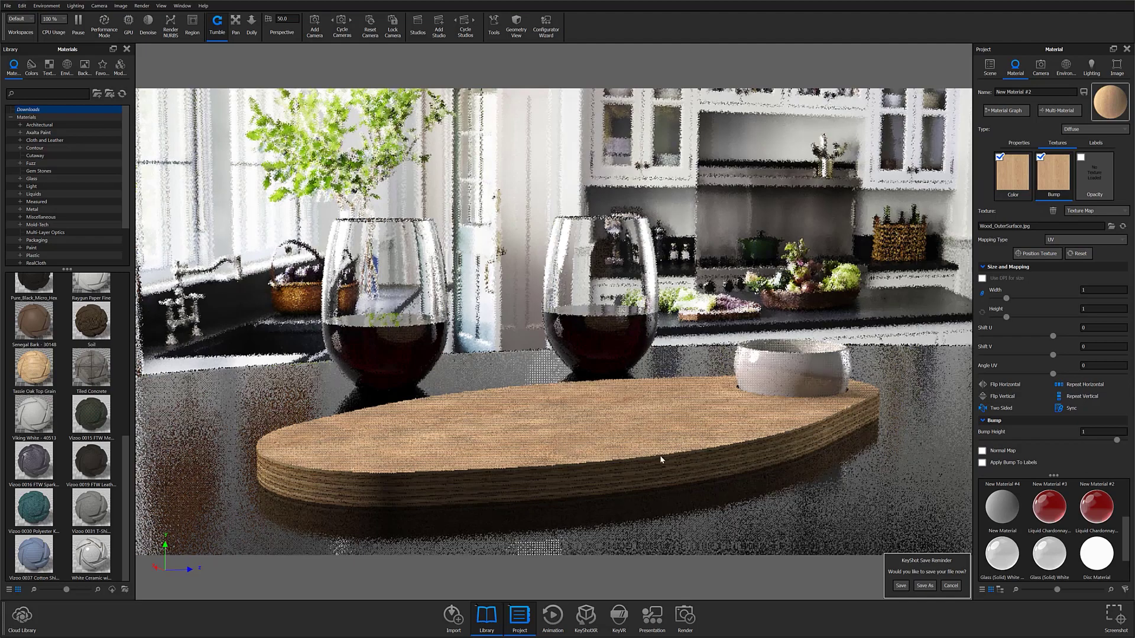